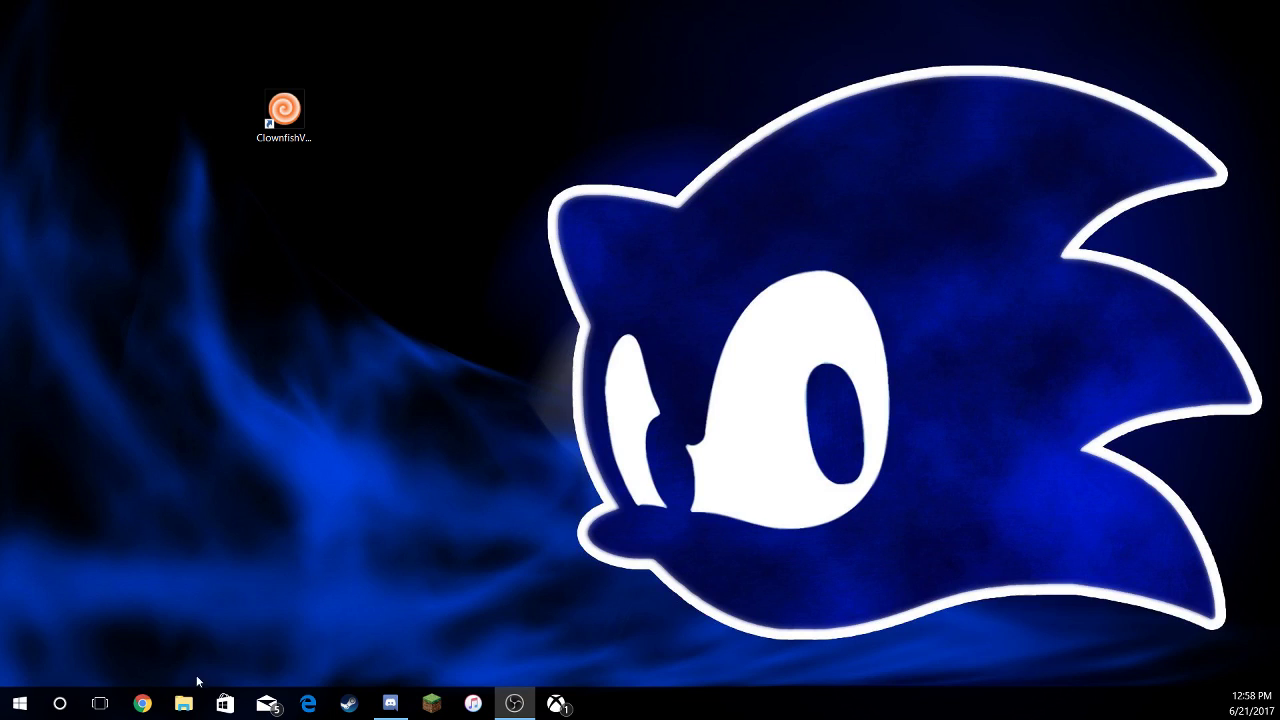
# Search Google in Chrome for 'clownfish voice changer' and highlight the first result's web address
pyautogui.click(142, 703)
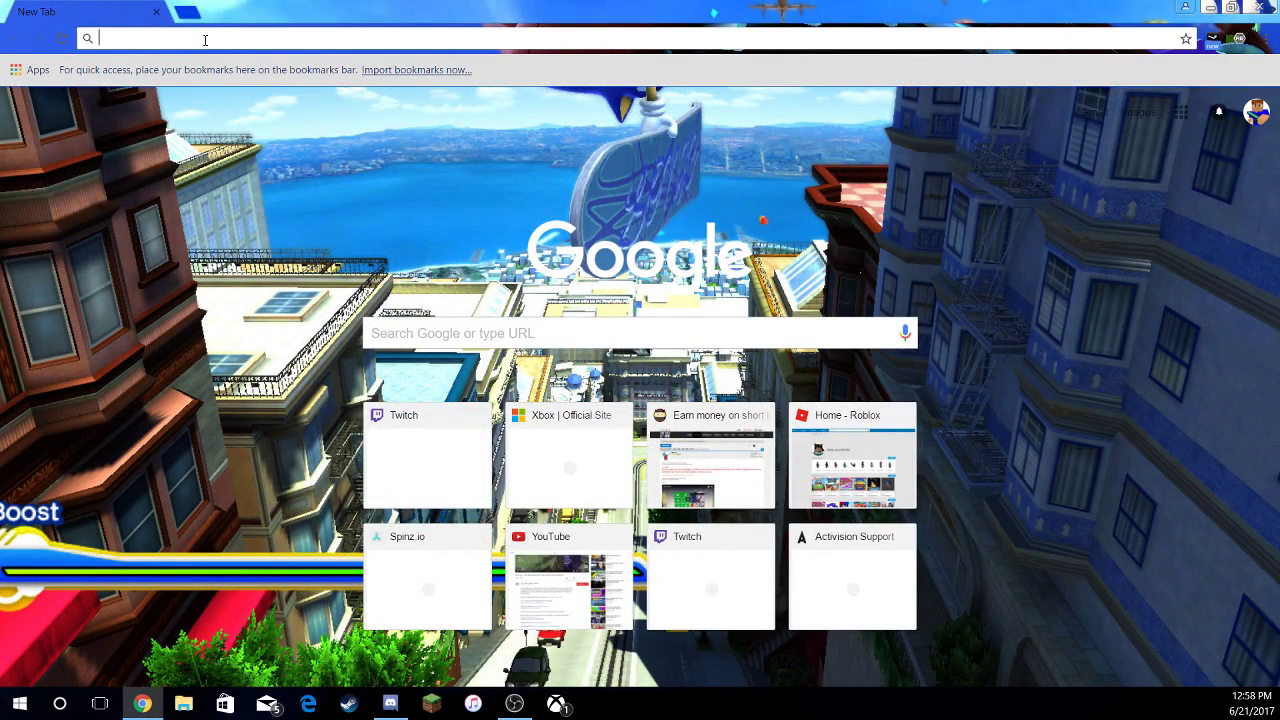
pyautogui.write('clowns')
pyautogui.press('BackSpace')
pyautogui.press('BackSpace')
pyautogui.press('BackSpace')
pyautogui.write('w')
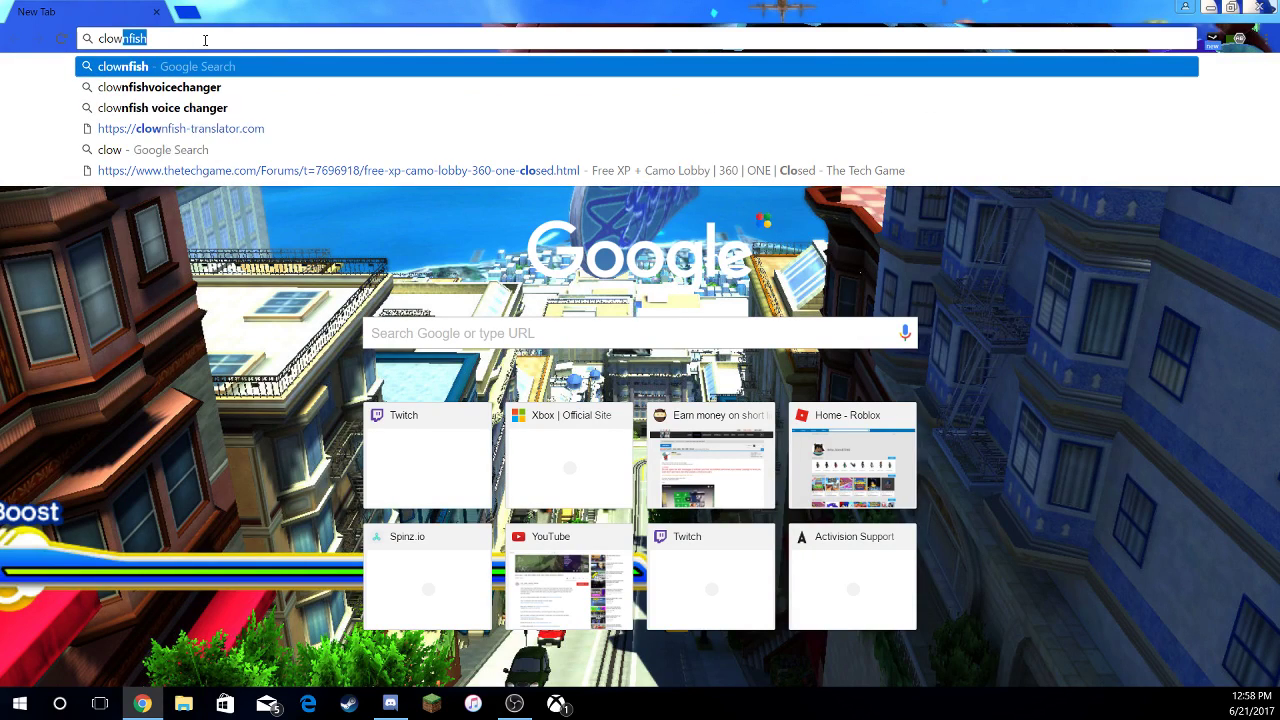
pyautogui.write('nfish voic')
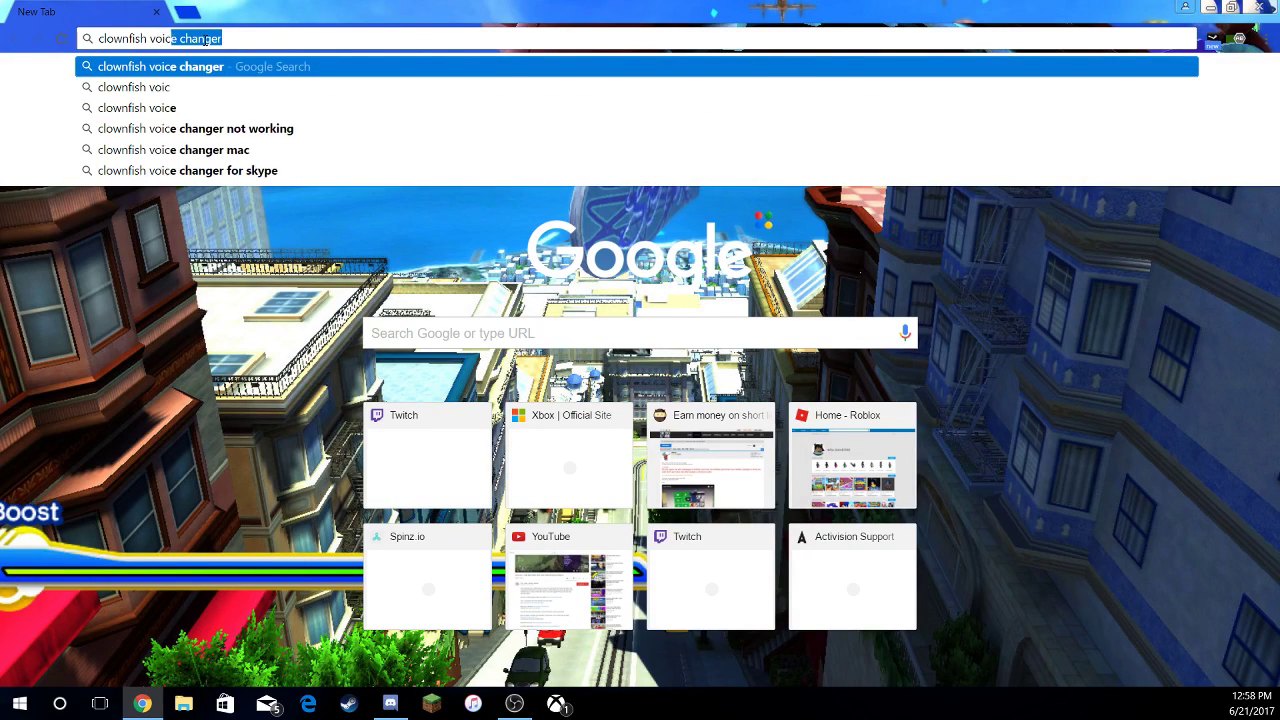
pyautogui.write('e cha')
pyautogui.press('Return')
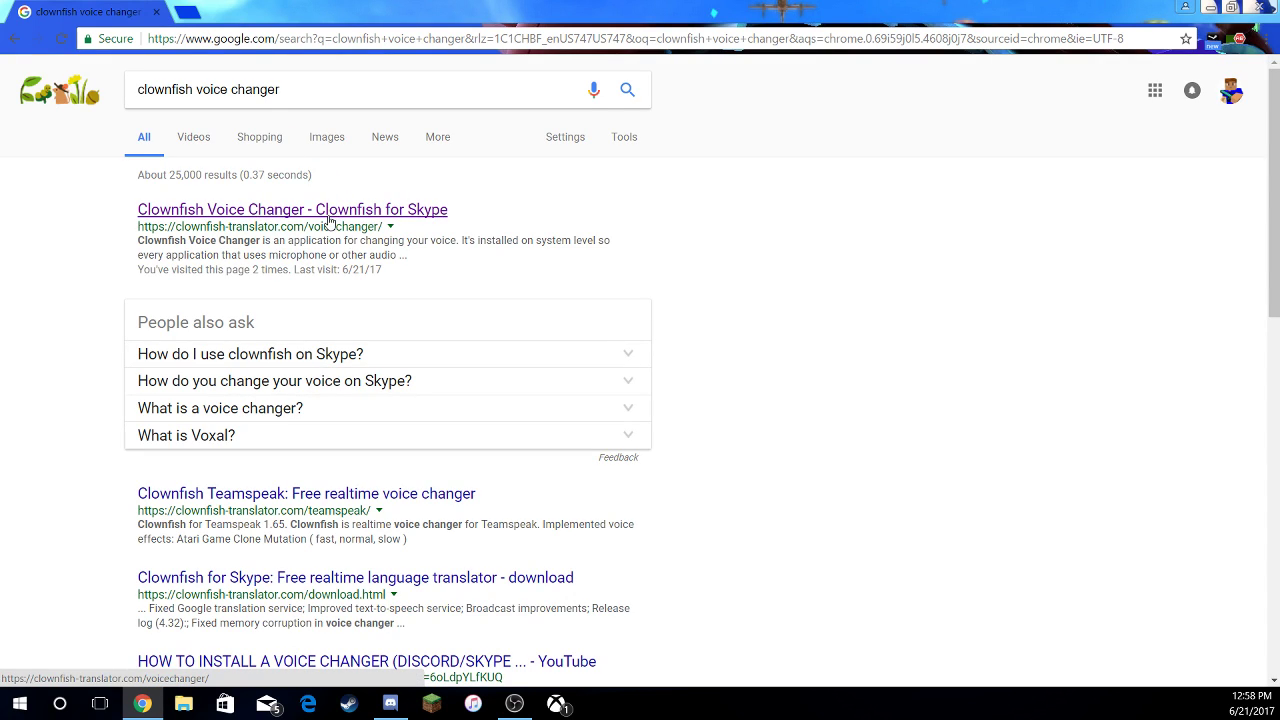
pyautogui.moveTo(139, 228); pyautogui.dragTo(384, 228)
# Open the official Clownfish site, review its Download V0.65 section, then close Chrome
pyautogui.click(384, 228)
pyautogui.click(438, 213)
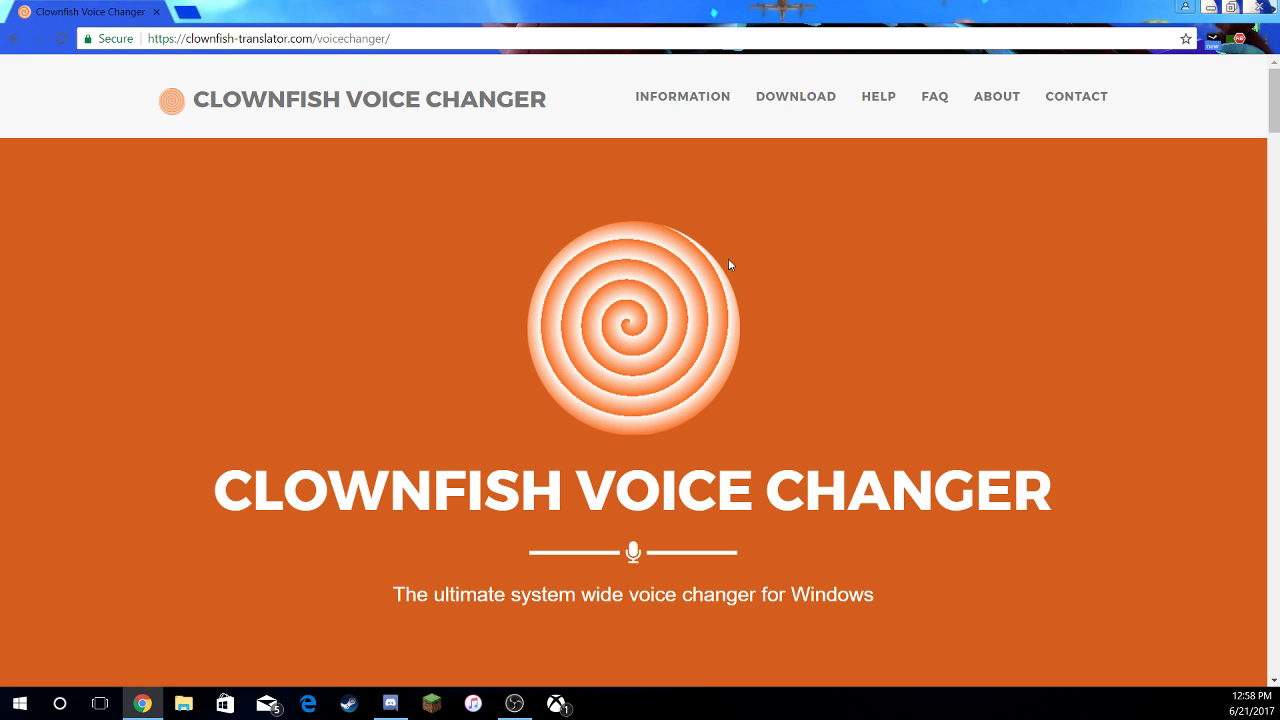
pyautogui.scroll(-5, 630, 454)
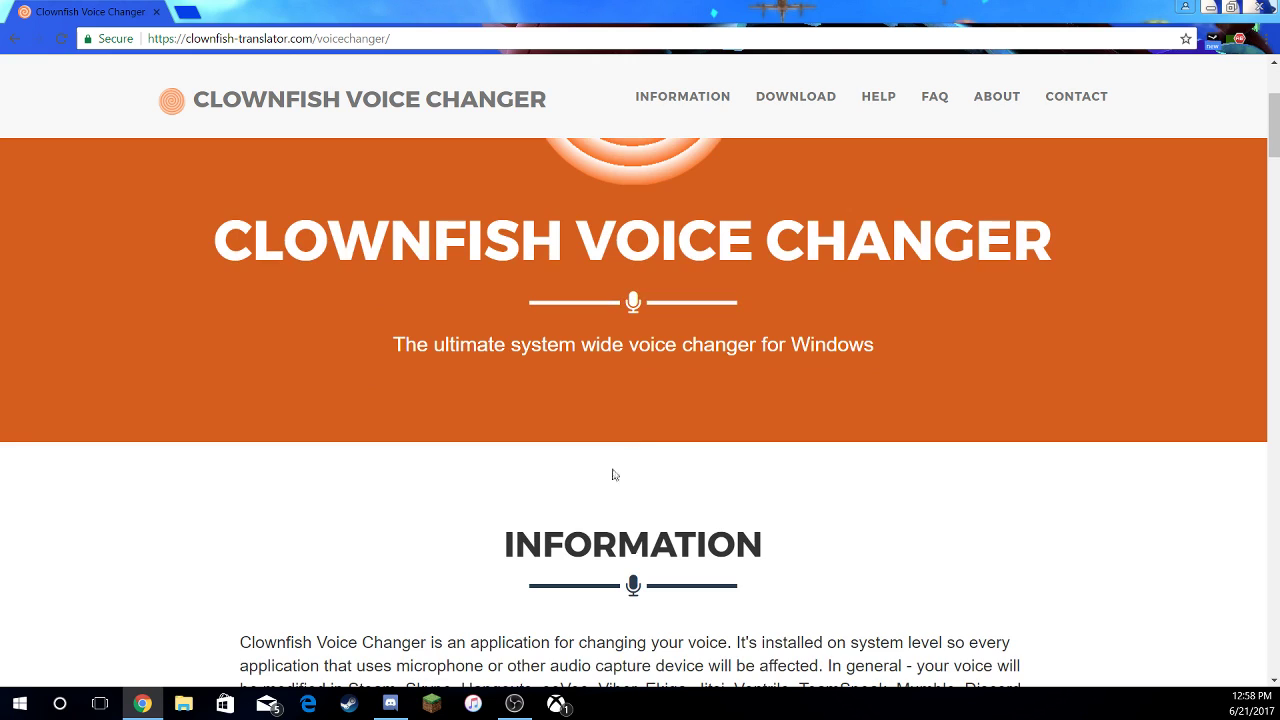
pyautogui.scroll(-5, 573, 495)
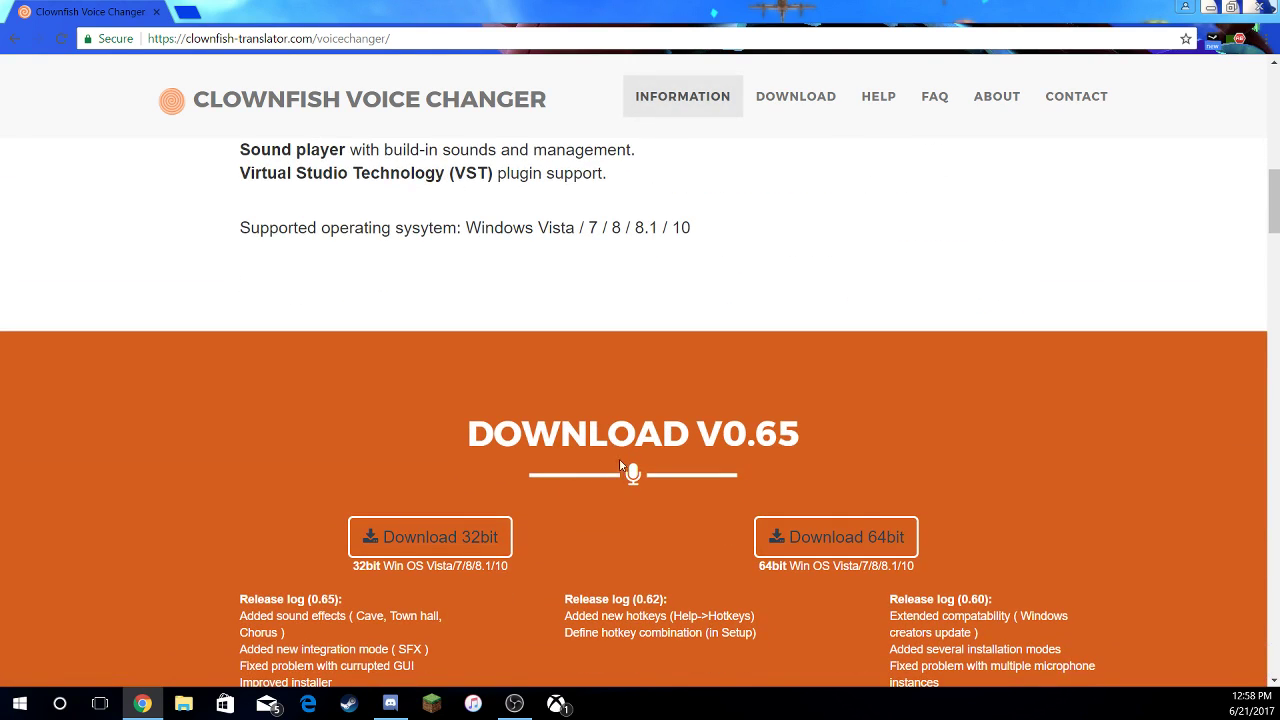
pyautogui.moveTo(490, 432)
pyautogui.mouseDown()
pyautogui.moveTo(795, 432)
pyautogui.moveTo(776, 432)
pyautogui.mouseUp()
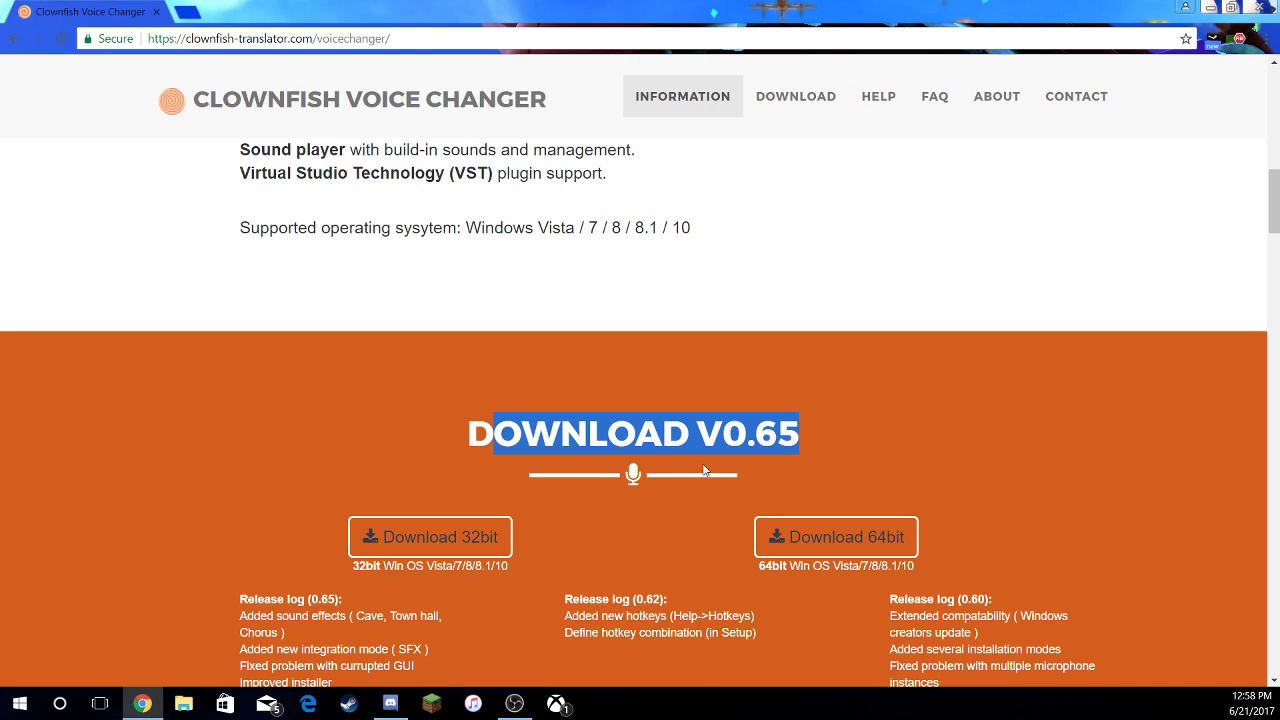
pyautogui.click(494, 488)
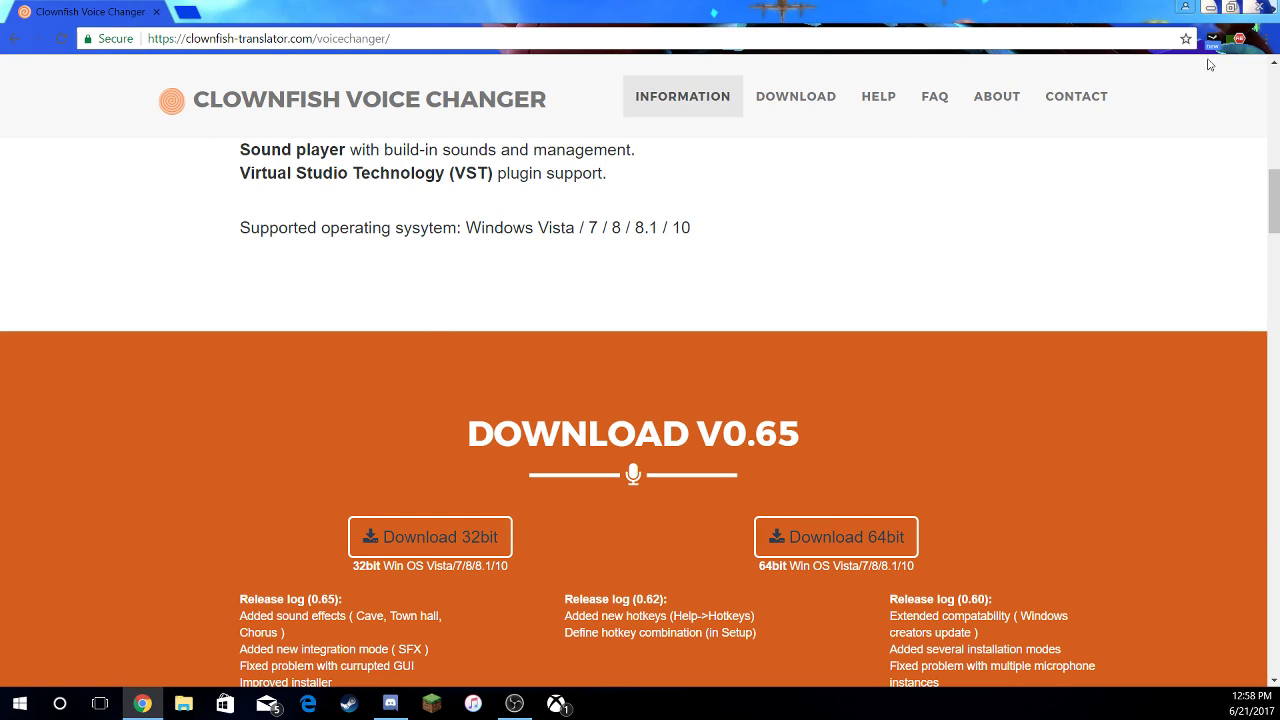
pyautogui.click(1261, 8)
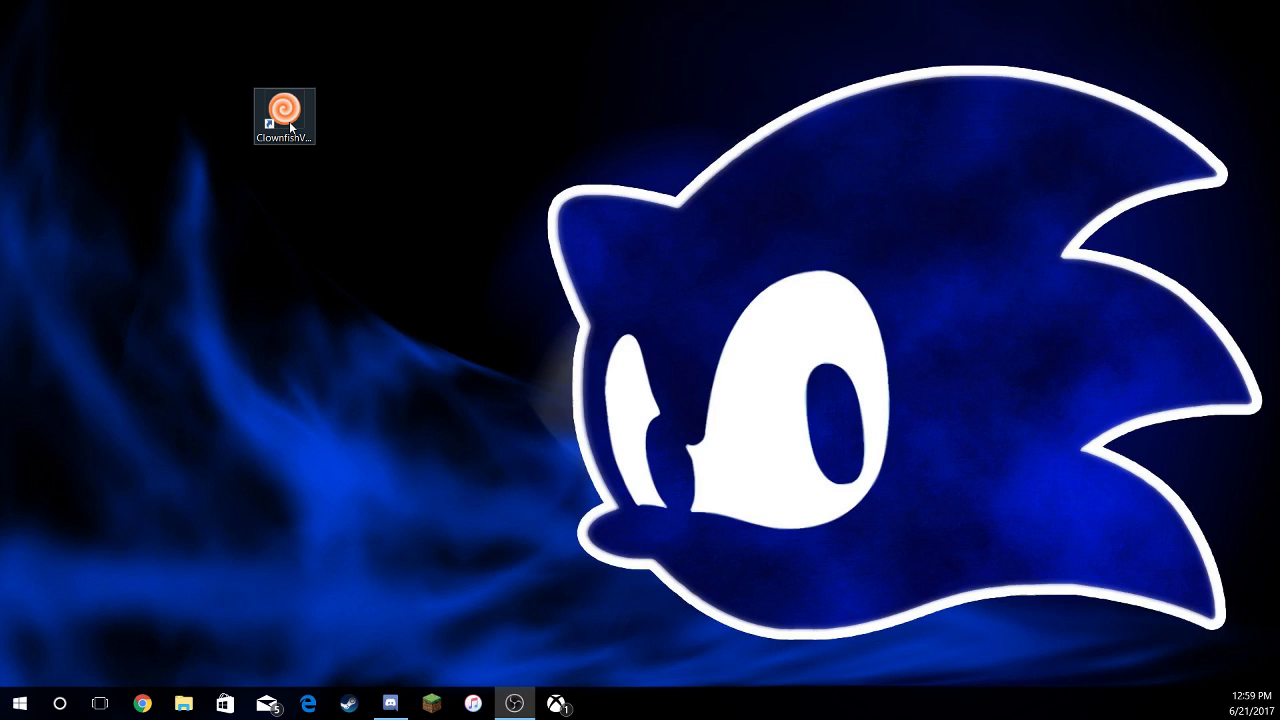
# Bring up Clownfish Voice Changer's options from its icon, reopening them once
pyautogui.doubleClick(289, 121)
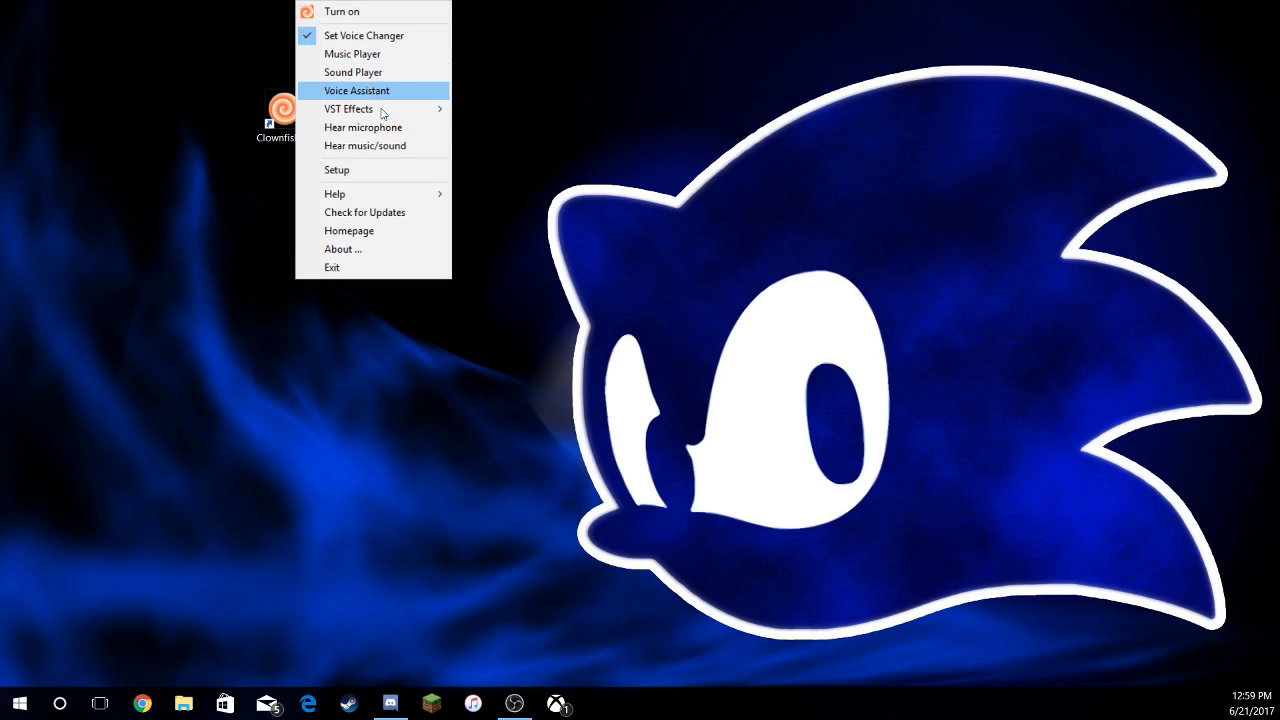
pyautogui.moveTo(385, 110)
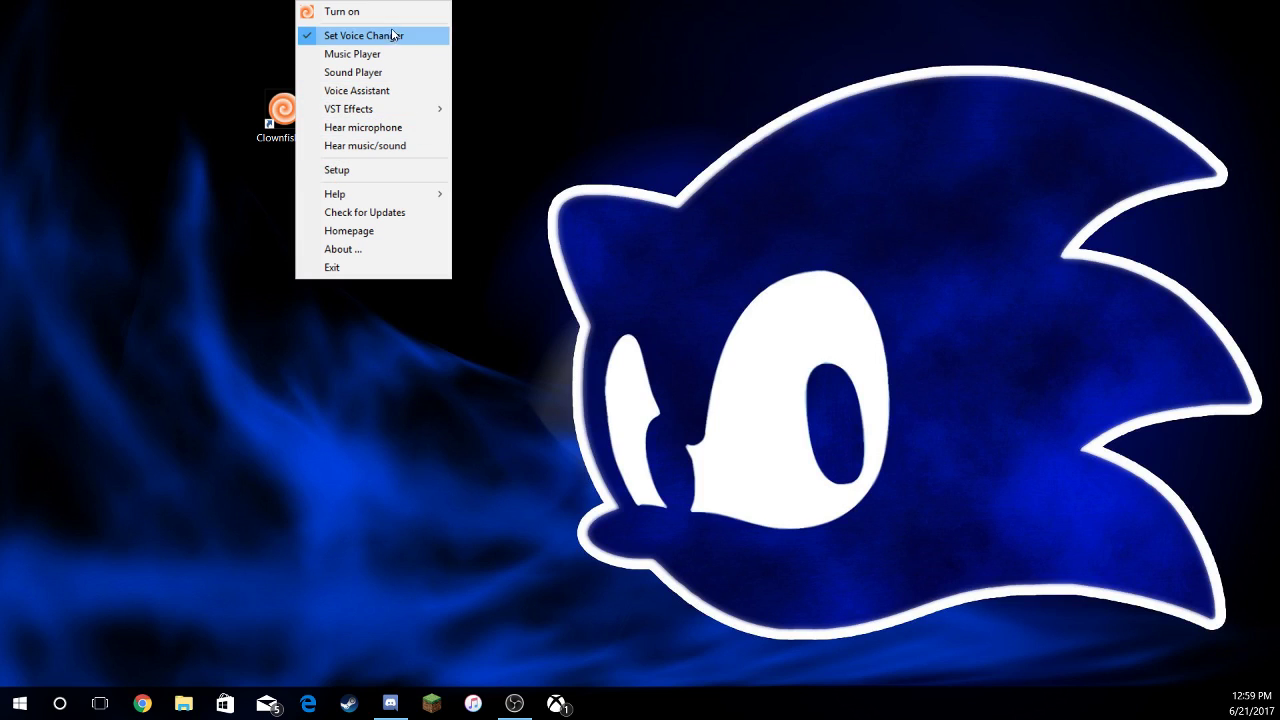
pyautogui.click(231, 158)
pyautogui.doubleClick(283, 115)
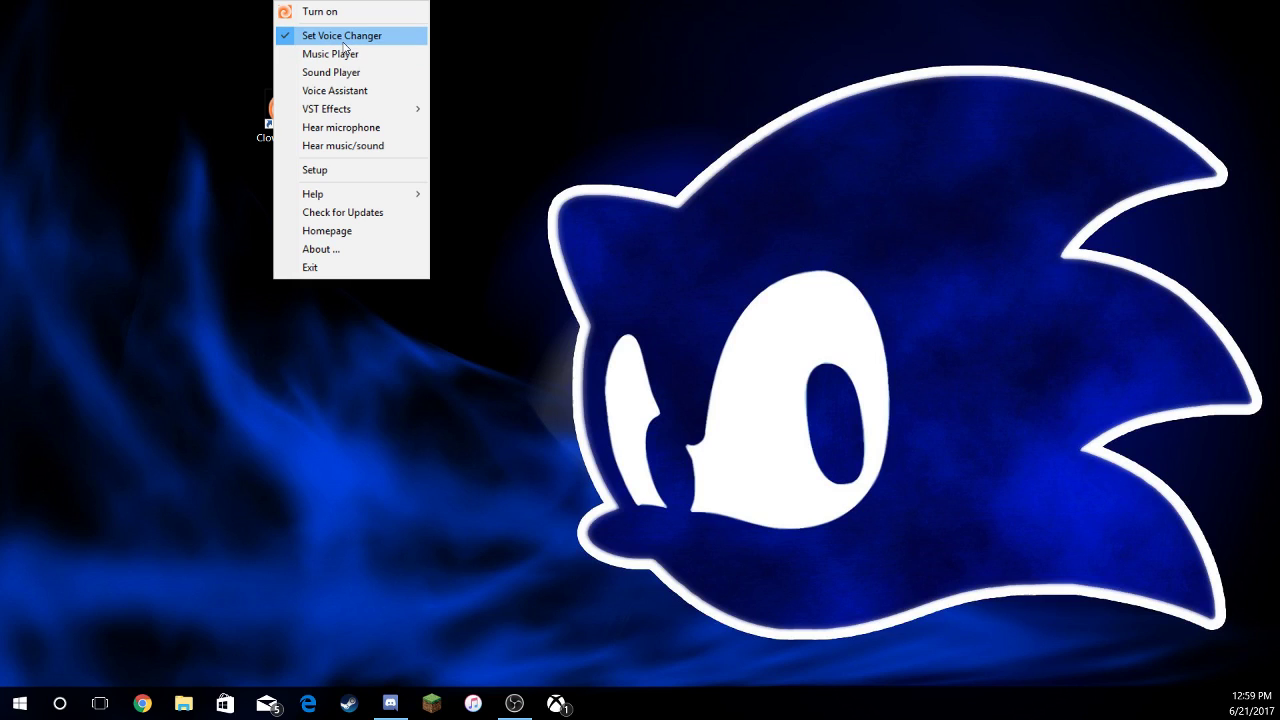
# Try the Alien, Male and Female pitch effects, settle on Helium pitch, and close the window
pyautogui.click(351, 37)
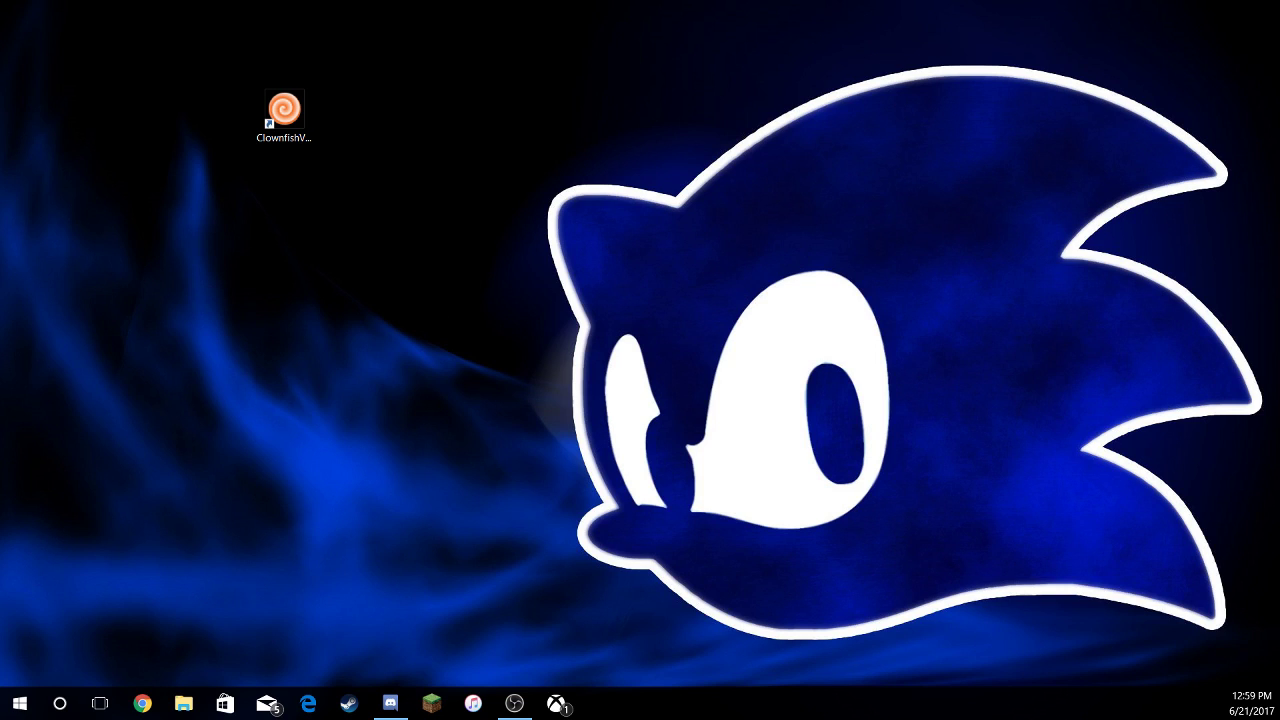
pyautogui.moveTo(1100, 145); pyautogui.dragTo(649, 145)
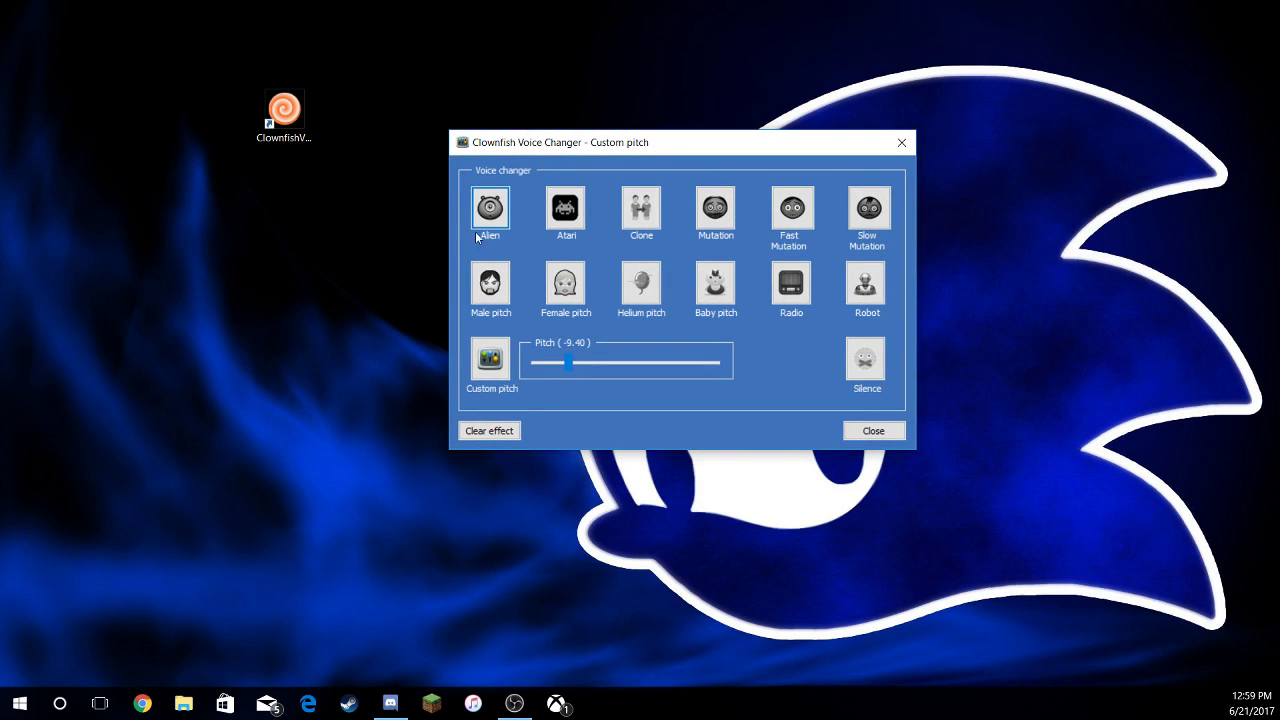
pyautogui.click(484, 216)
pyautogui.click(488, 290)
pyautogui.click(558, 290)
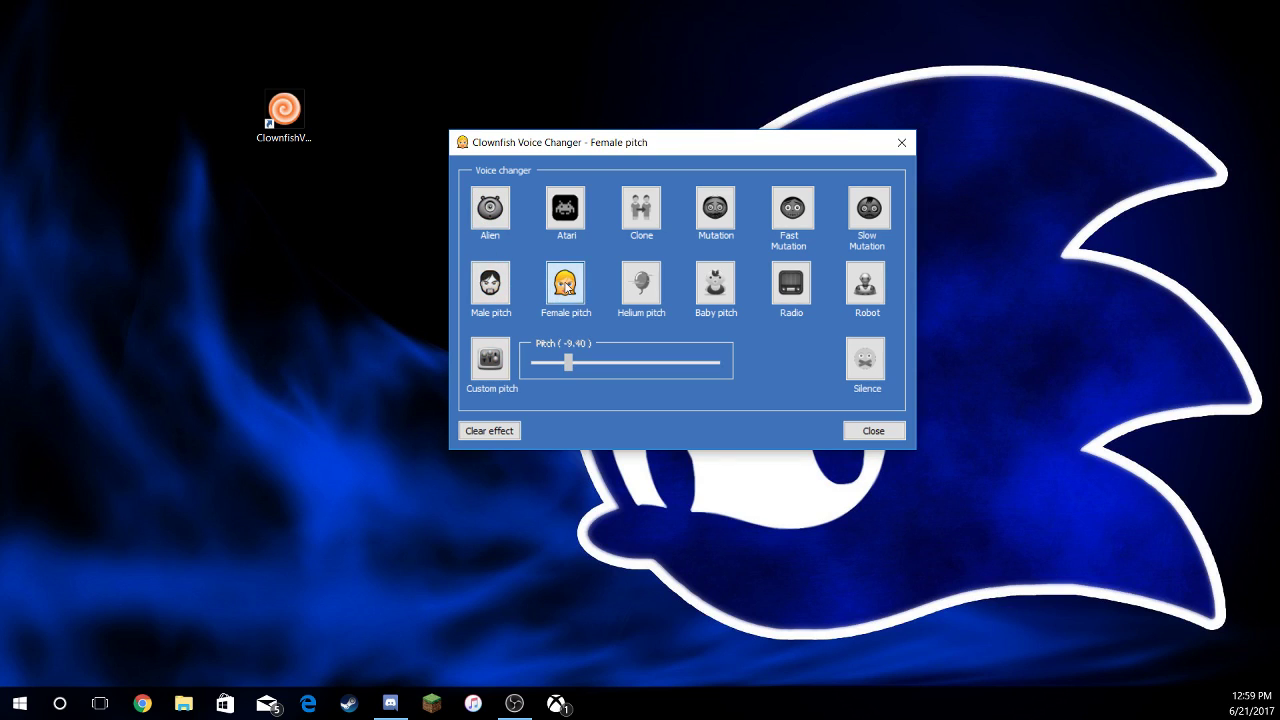
pyautogui.click(645, 286)
pyautogui.click(871, 430)
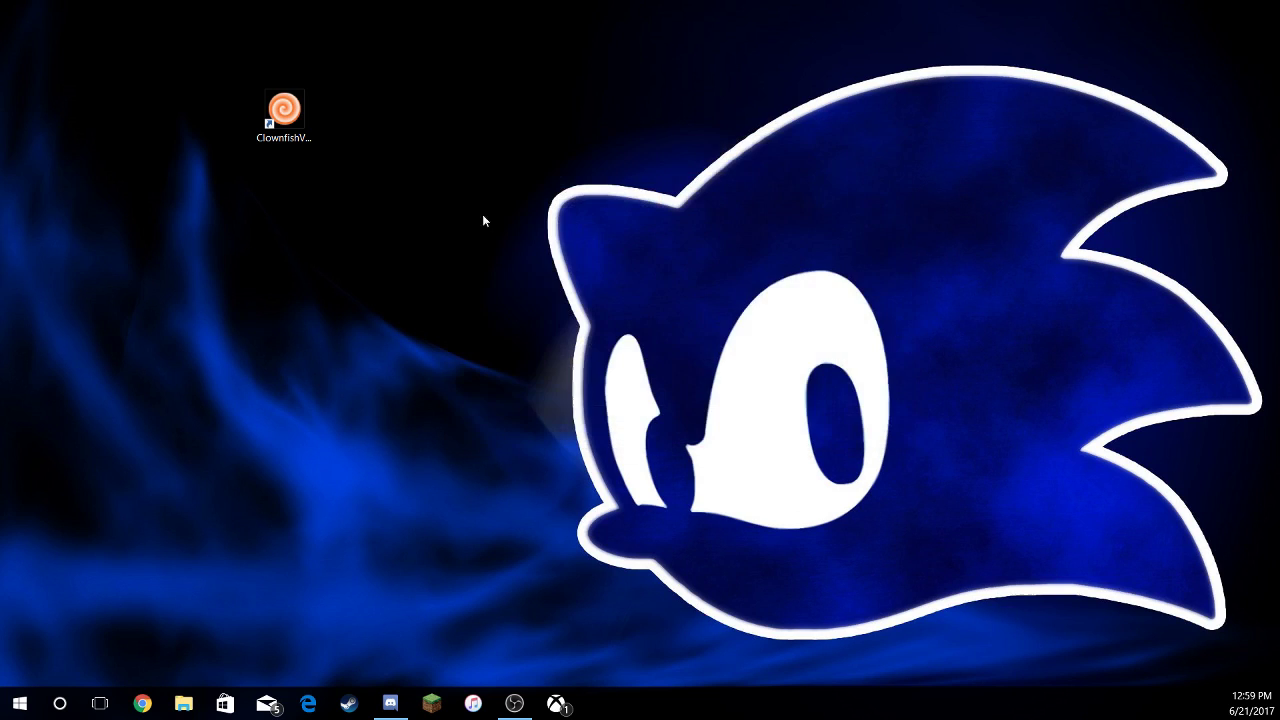
pyautogui.doubleClick(307, 139)
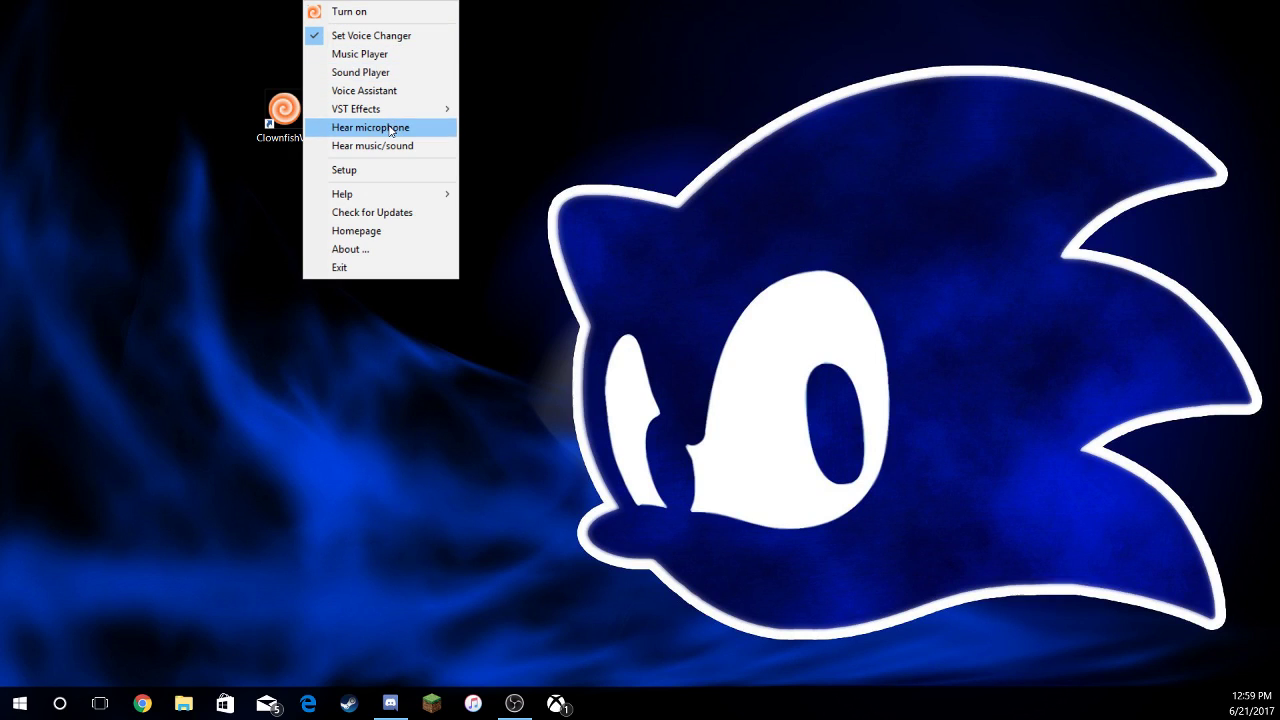
# Check Hear microphone in the Clownfish tray menu and close the menu
pyautogui.click(390, 131)
pyautogui.doubleClick(291, 135)
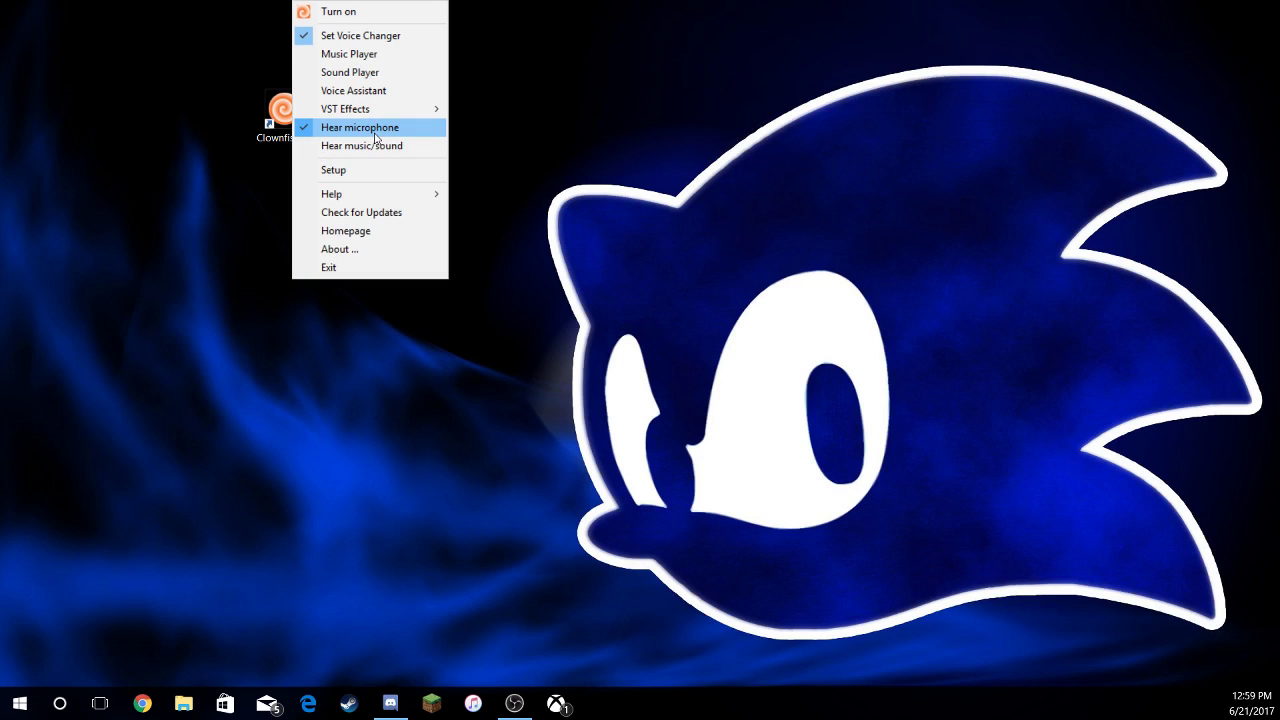
pyautogui.click(374, 131)
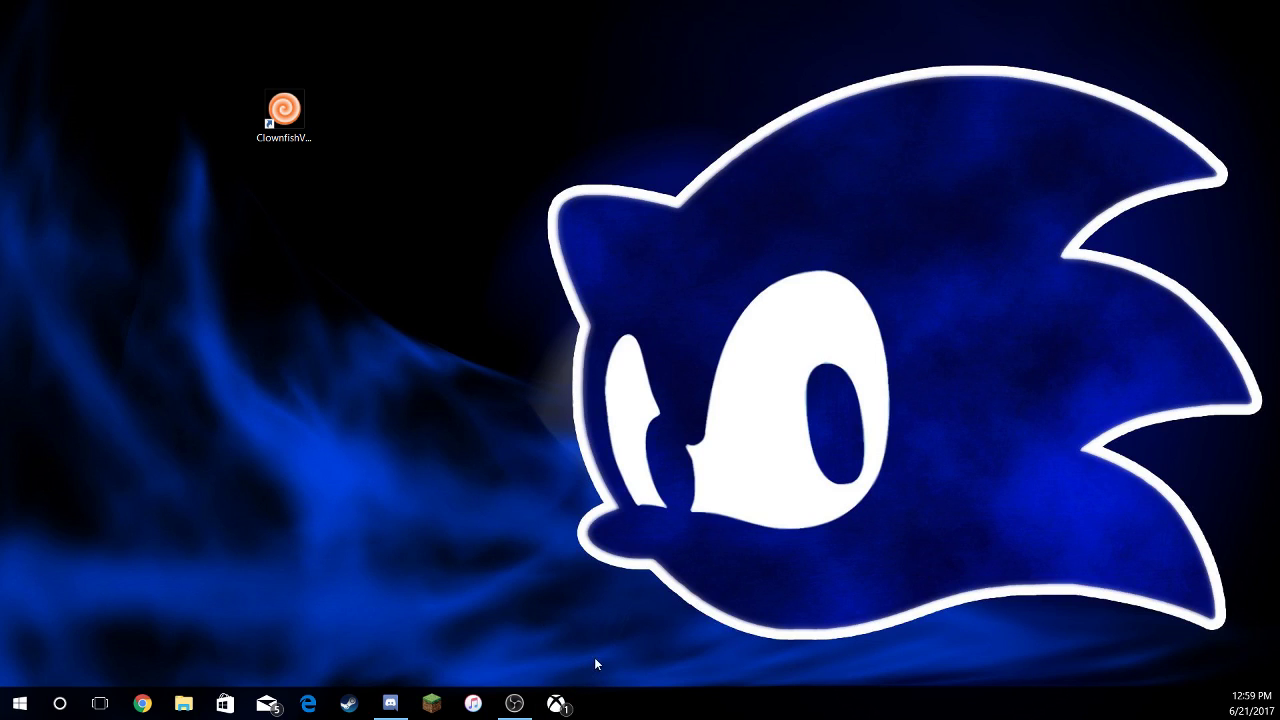
# Launch and refresh the Xbox app, then go to the Connection page listing ROCKY
pyautogui.click(557, 704)
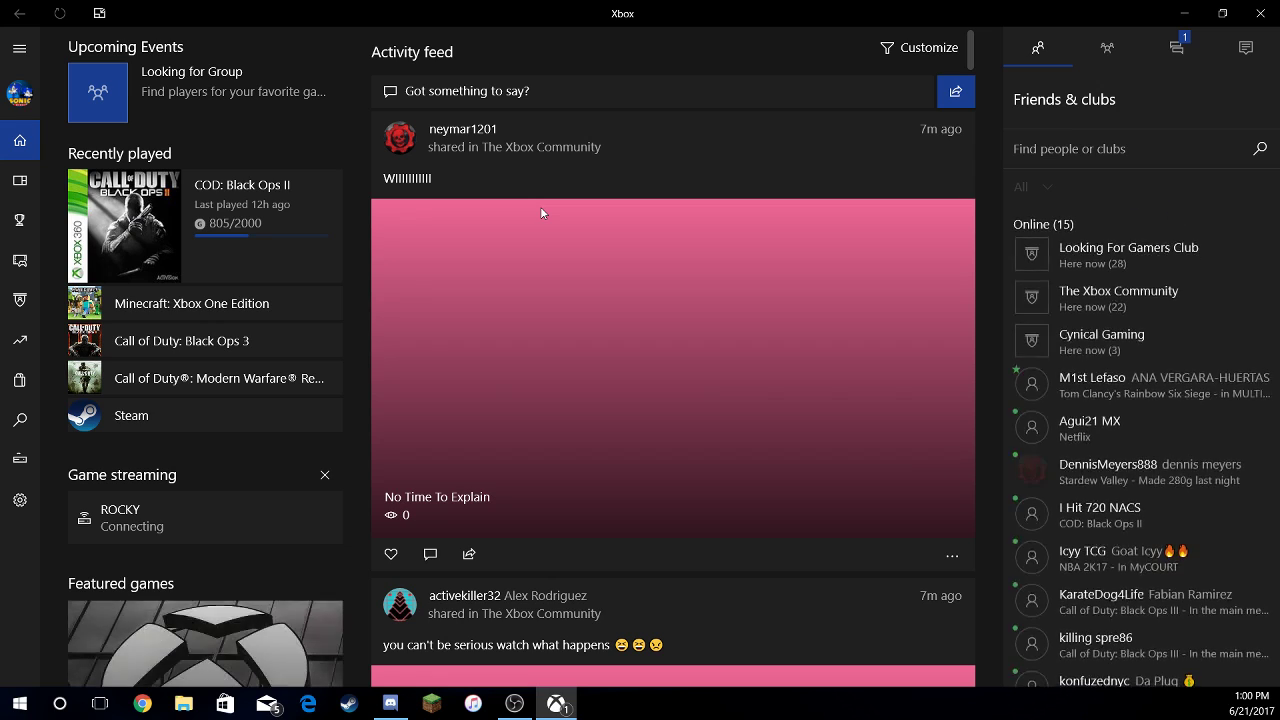
pyautogui.click(60, 13)
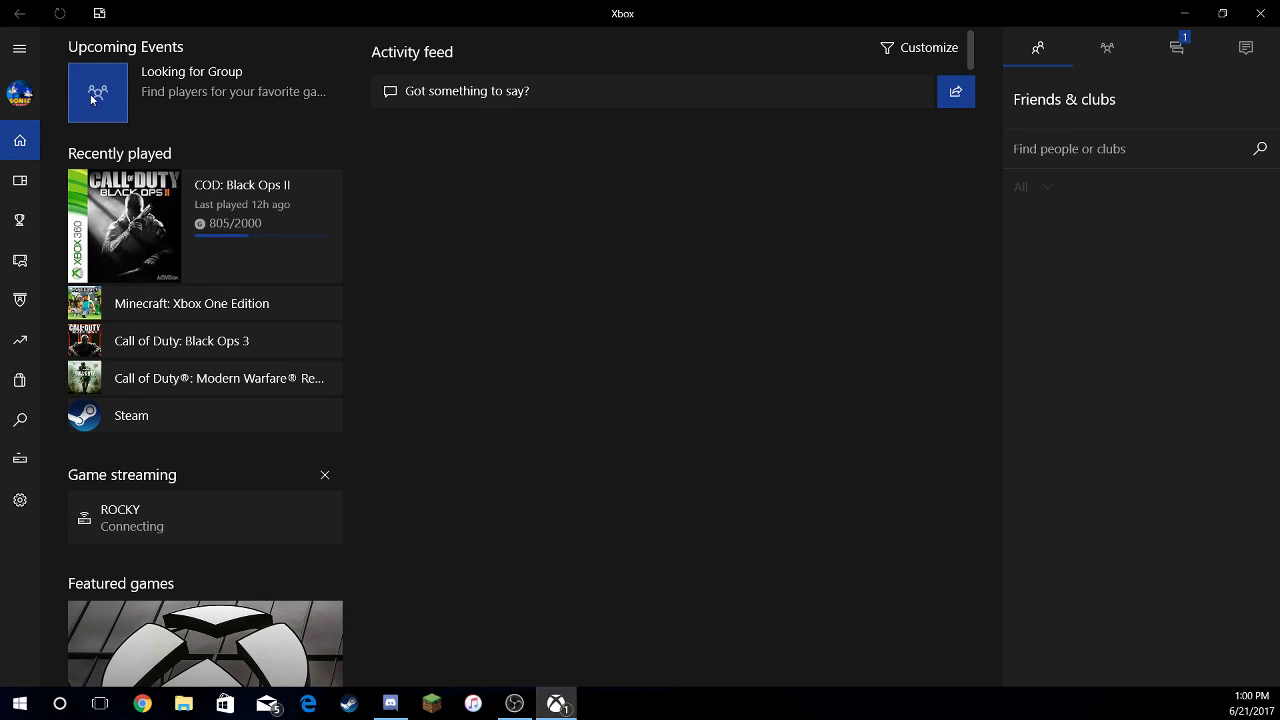
pyautogui.click(22, 49)
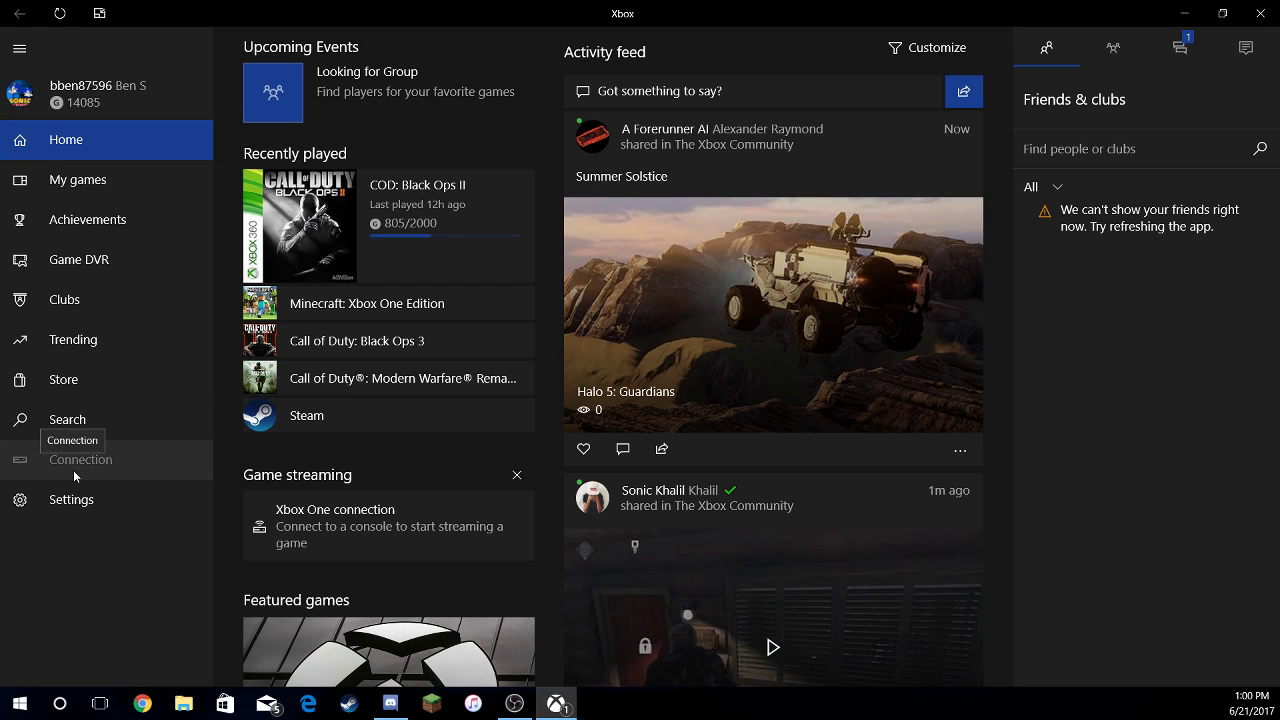
pyautogui.click(73, 470)
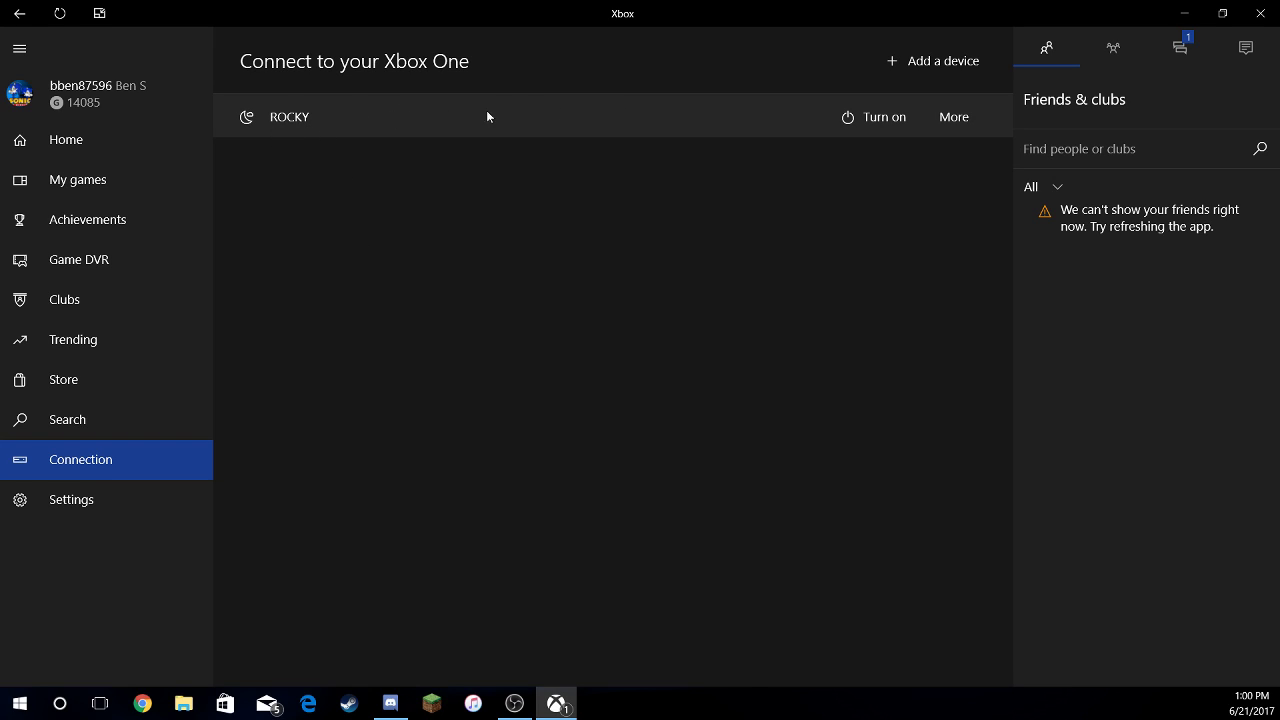
# Power on ROCKY and stream its Home dashboard, dismissing the sign-in notice along the way
pyautogui.click(860, 126)
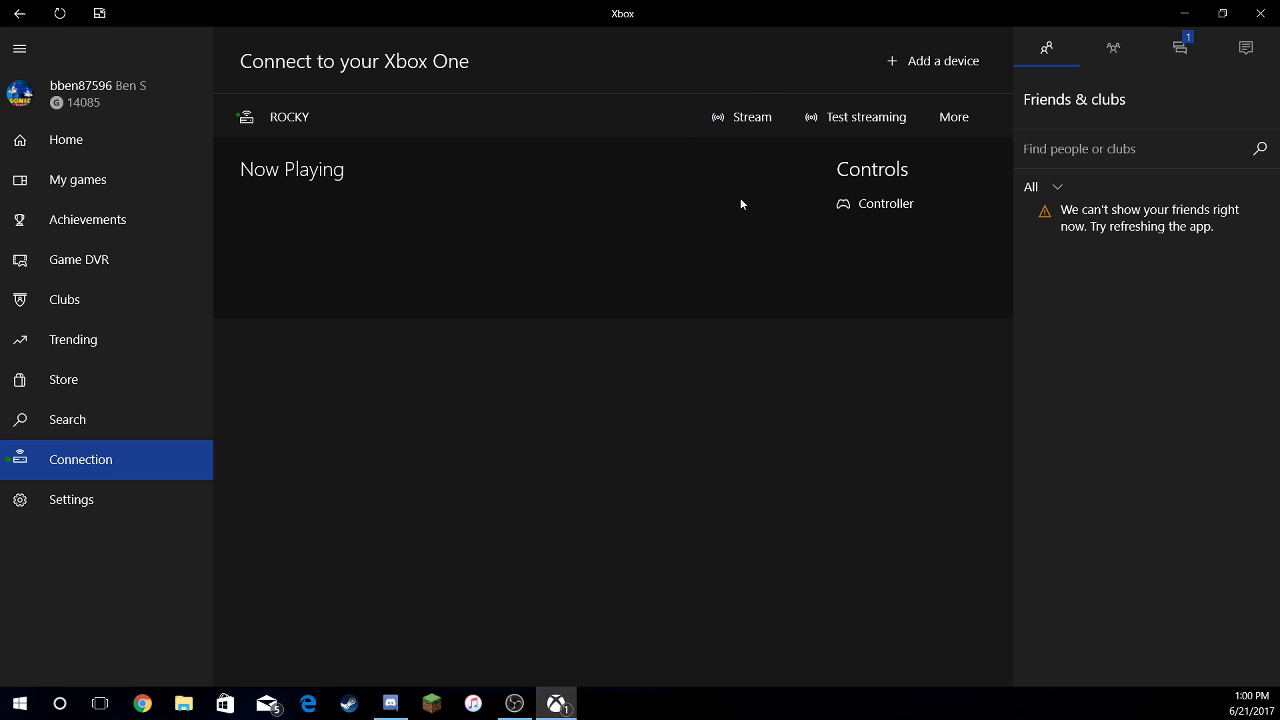
pyautogui.click(749, 122)
pyautogui.click(628, 385)
pyautogui.click(723, 117)
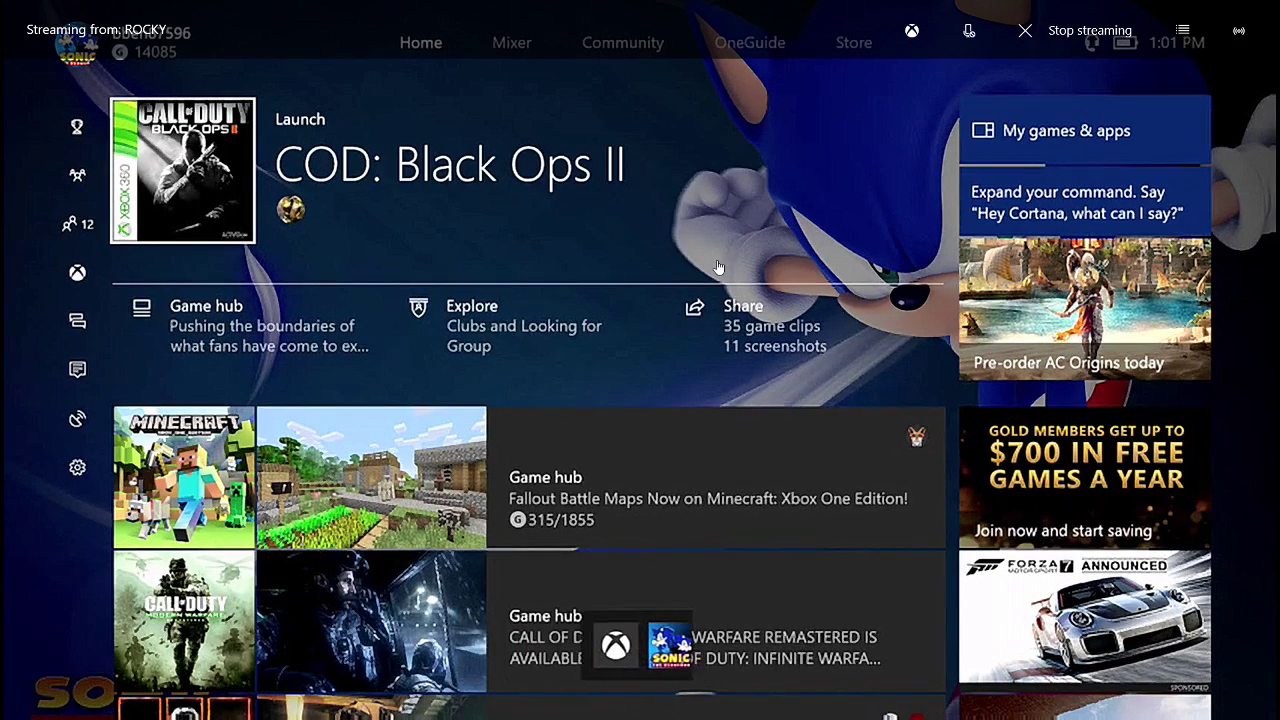
# Glance at the stream quality choices, then start a new party from the console guide's Parties
pyautogui.click(1239, 32)
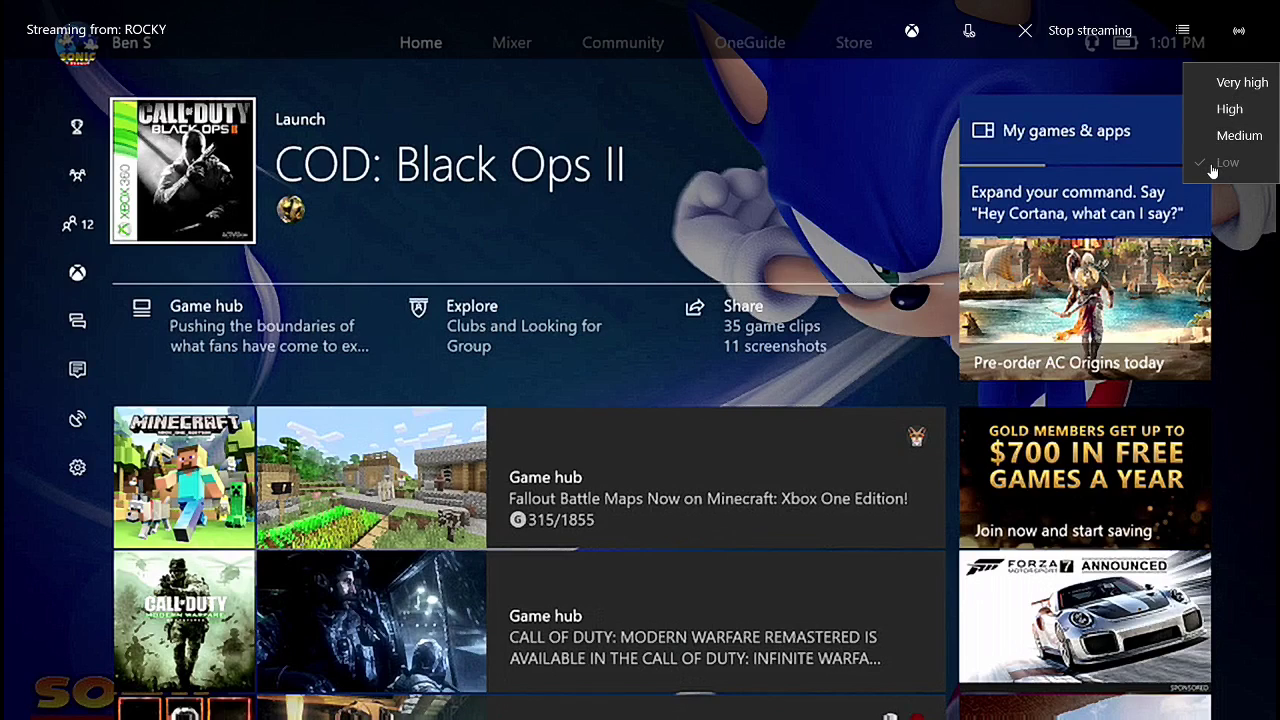
pyautogui.click(1050, 104)
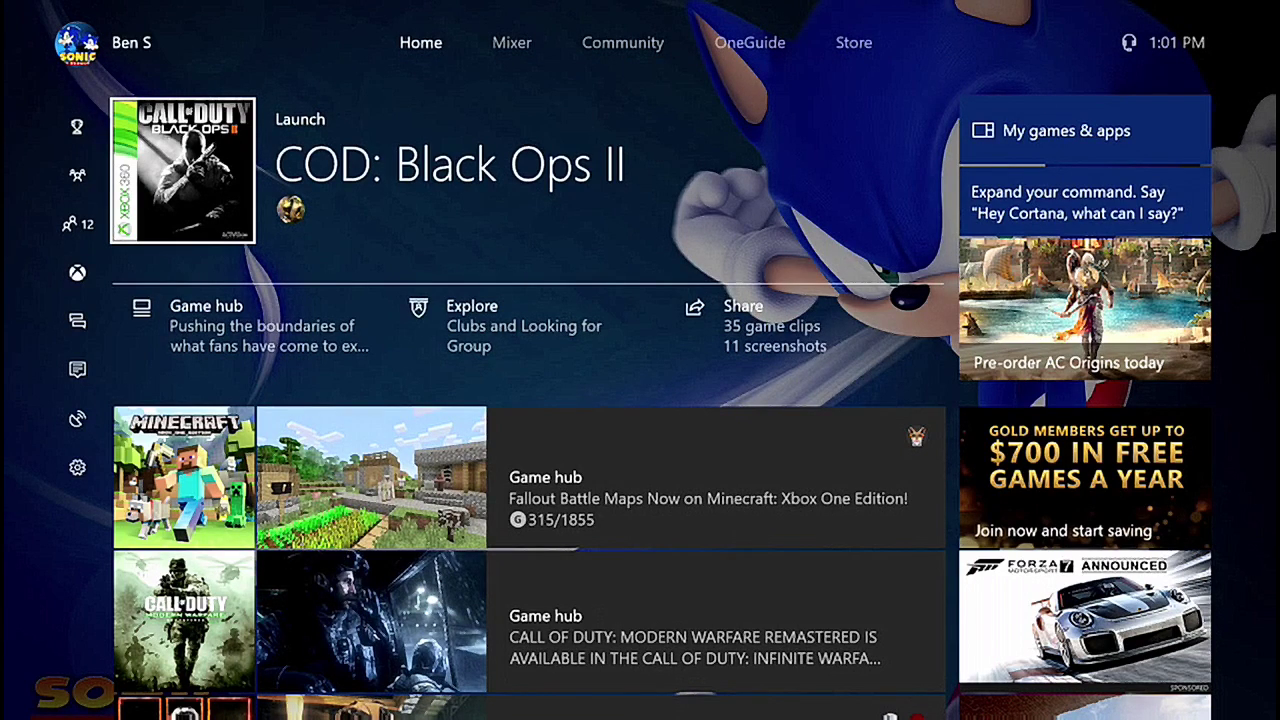
pyautogui.press('Up')
pyautogui.press('Up')
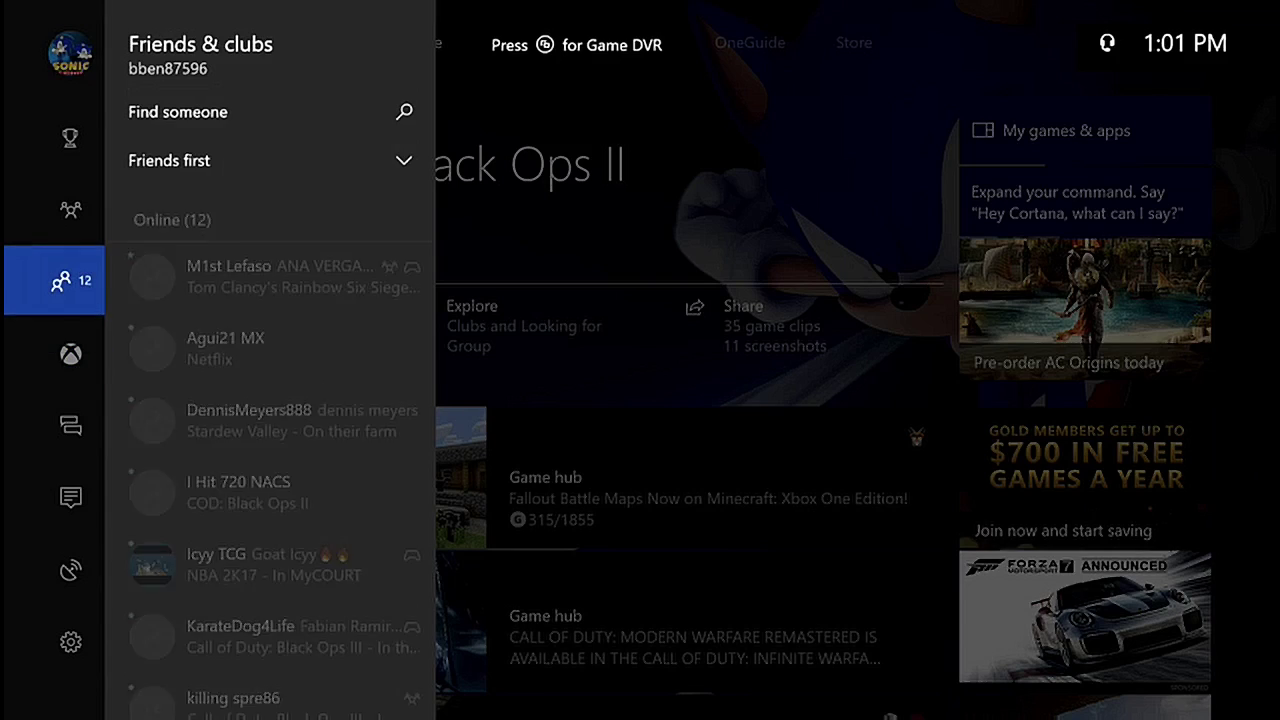
pyautogui.press('Right')
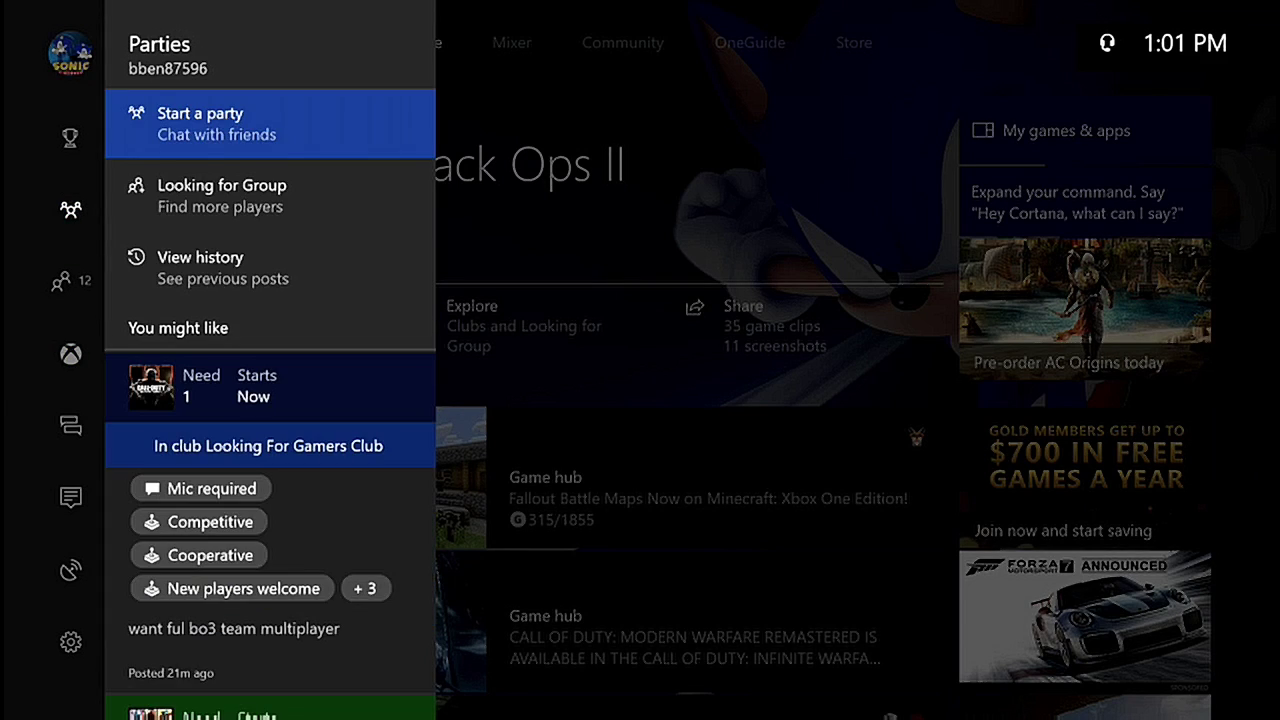
pyautogui.press('Return')
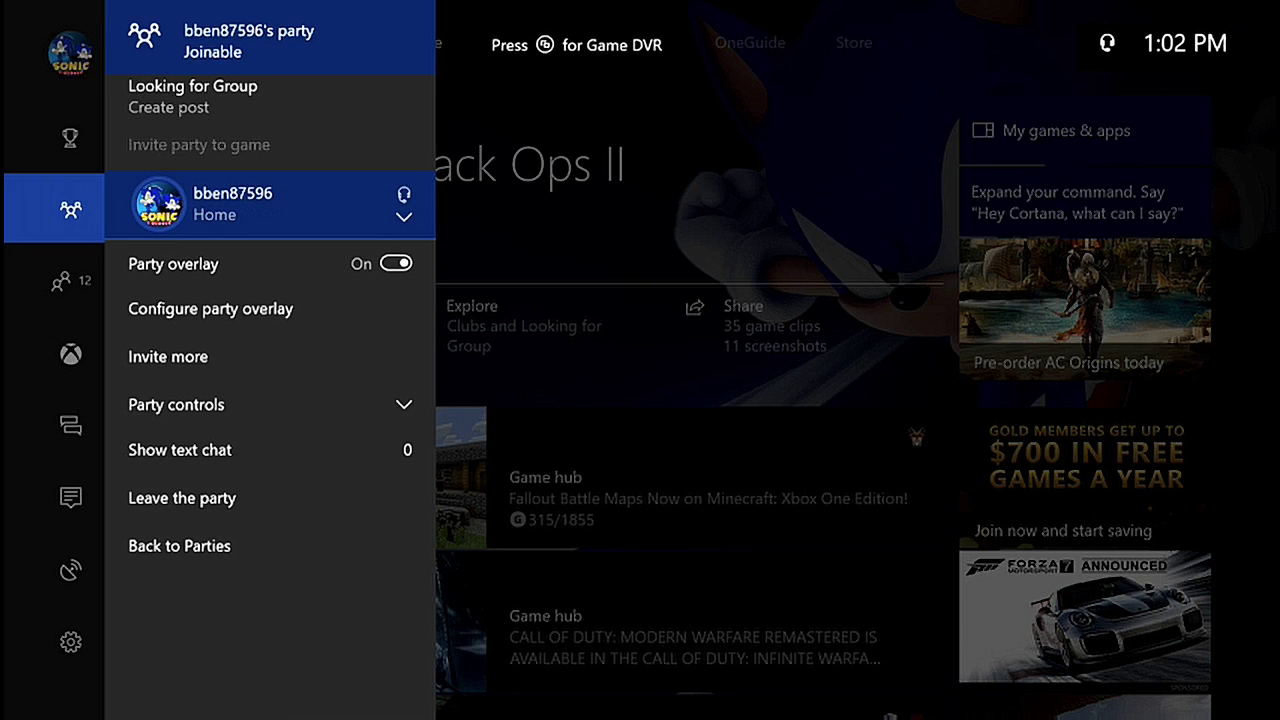
pyautogui.moveTo(657, 2)
pyautogui.moveTo(912, 125)
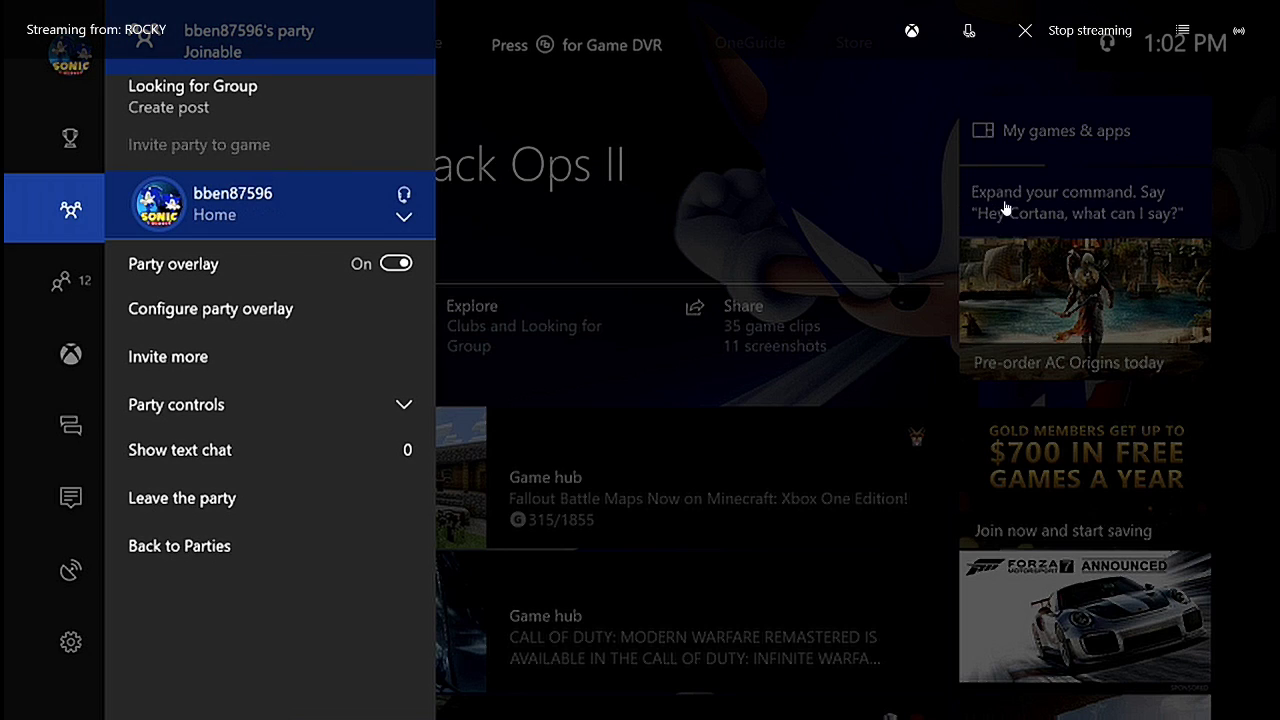